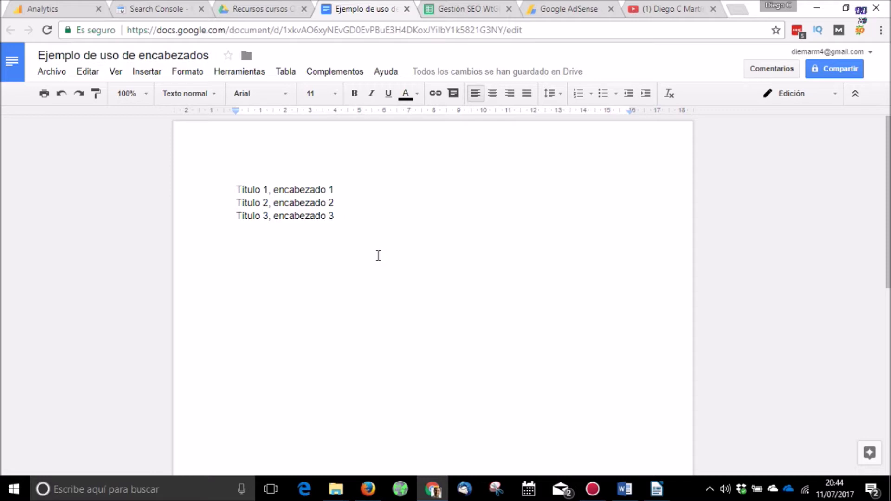
# Step: Style the three lines as Título 1, Título 2 and Título 3 headings
pyautogui.click(230, 190)
pyautogui.click(209, 95)
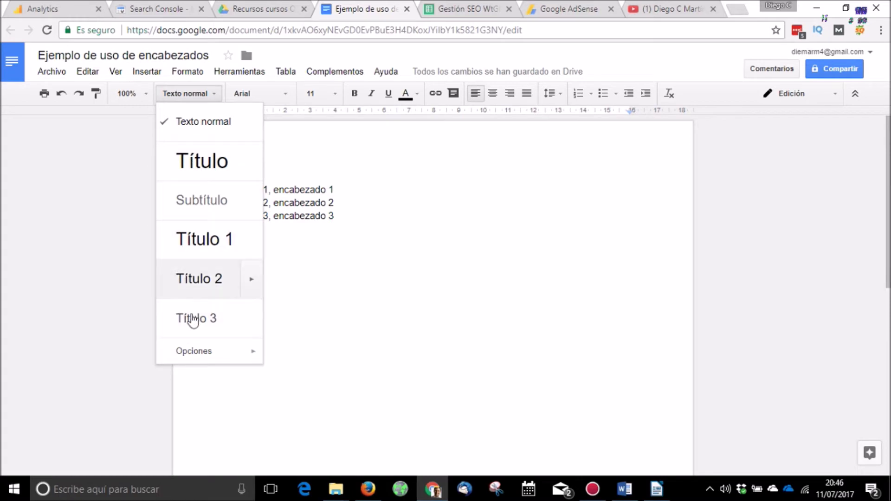
pyautogui.click(208, 242)
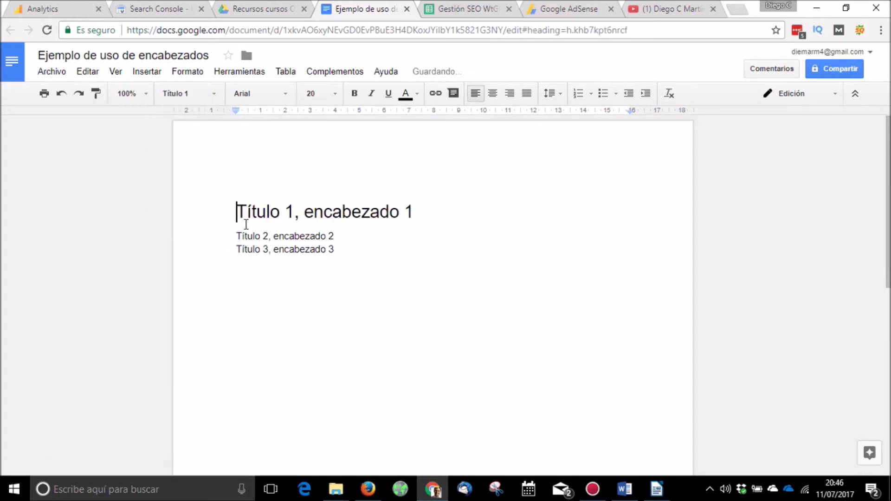
pyautogui.click(190, 95)
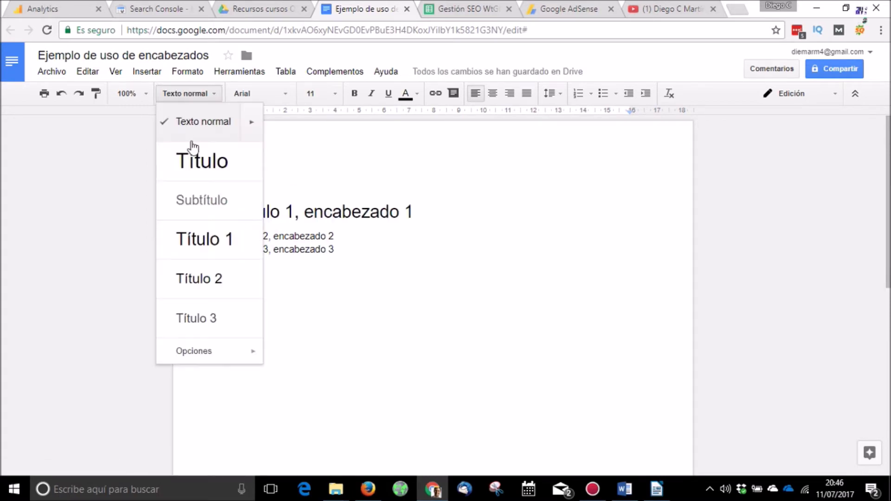
pyautogui.click(198, 280)
pyautogui.click(233, 269)
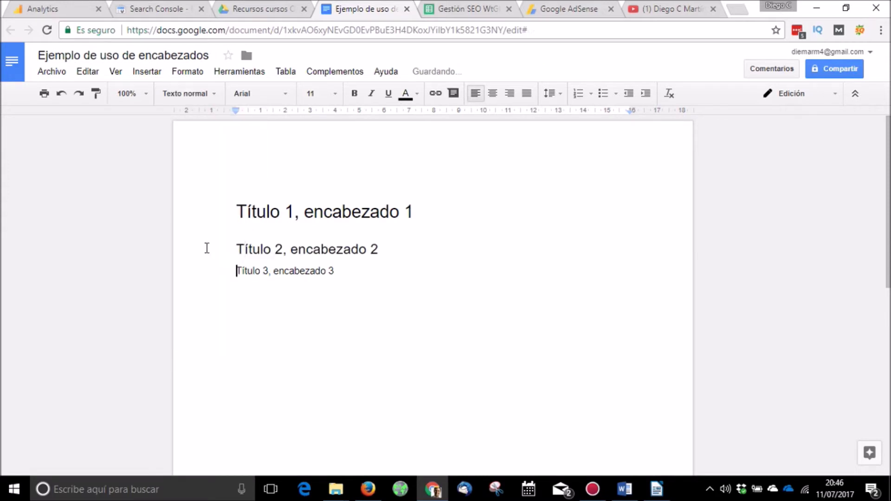
pyautogui.click(186, 94)
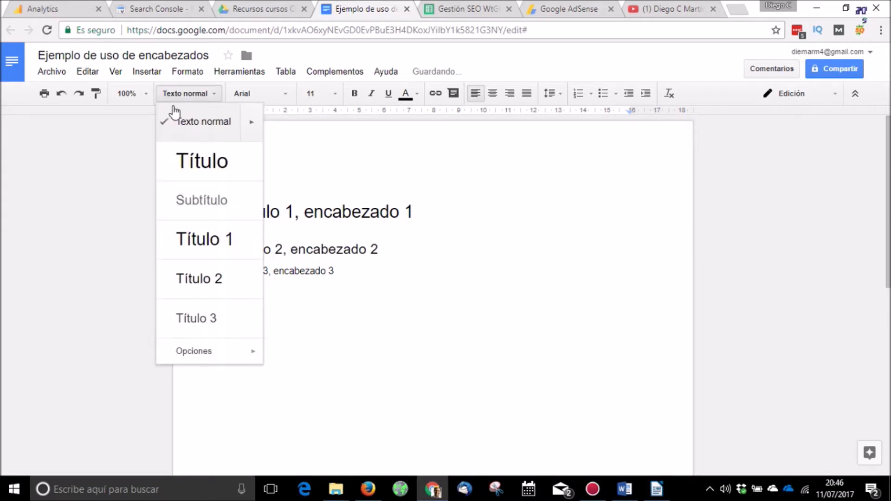
pyautogui.click(185, 316)
# Step: Add a 'Texto' paragraph below the Título 1 heading
pyautogui.click(411, 215)
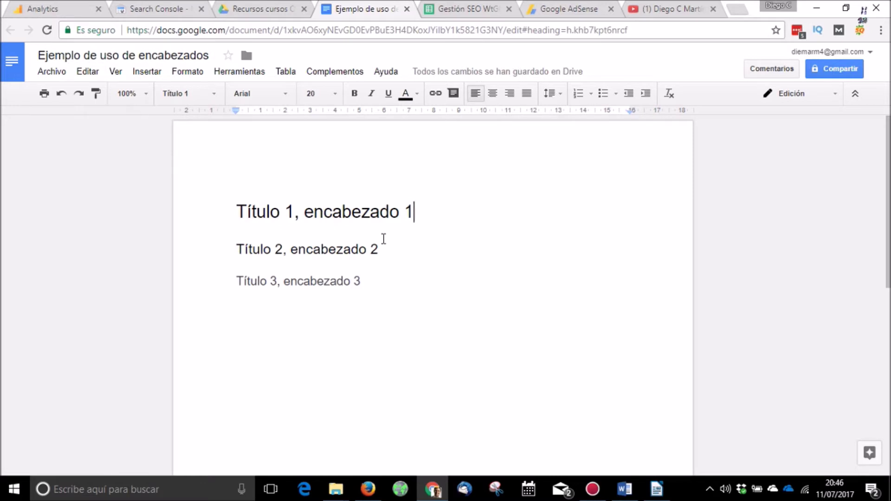
pyautogui.press('Return')
pyautogui.write('Texto')
pyautogui.click(399, 270)
# Step: Insert an empty normal-text line above the first heading
pyautogui.hotkey('ctrl', 'Home')
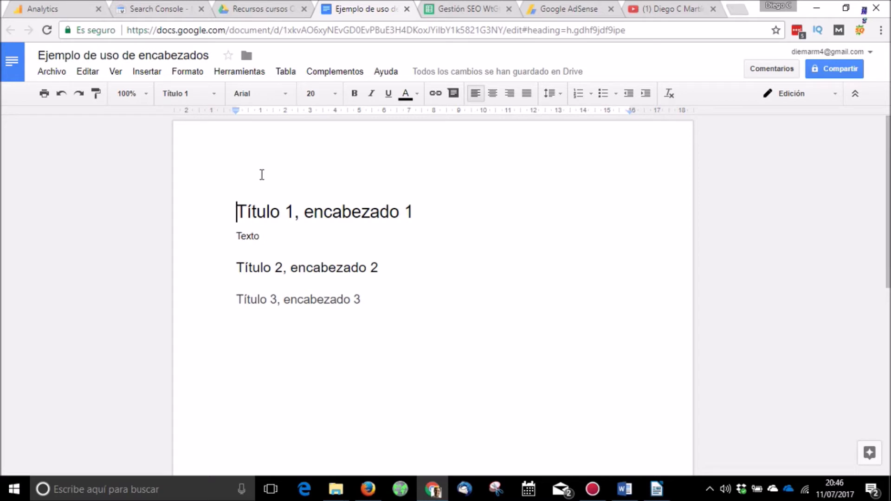
pyautogui.press('Return')
pyautogui.press('Up')
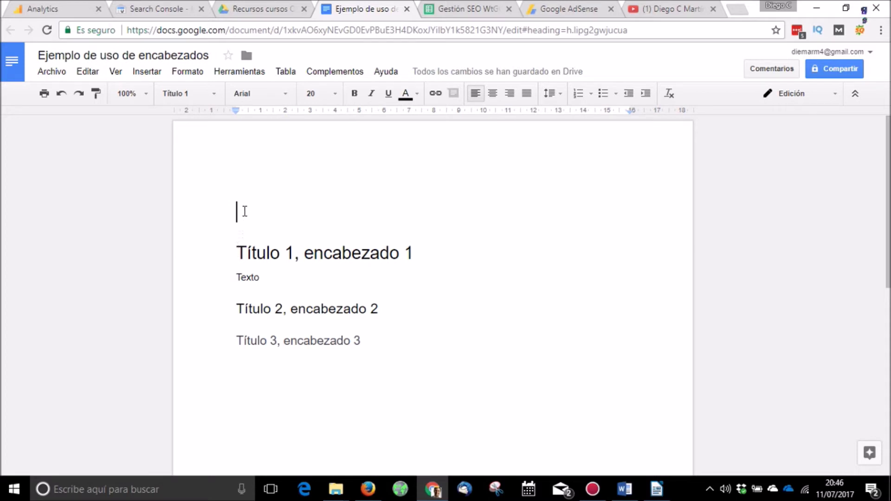
pyautogui.click(181, 93)
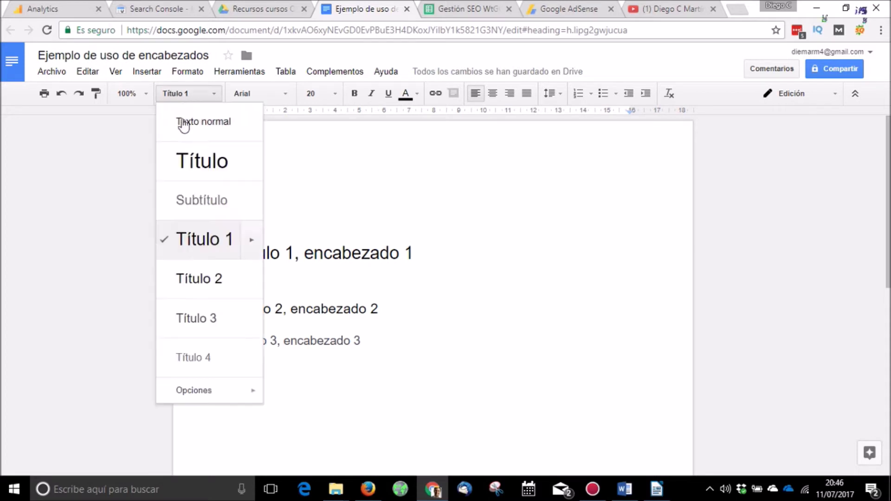
pyautogui.click(183, 122)
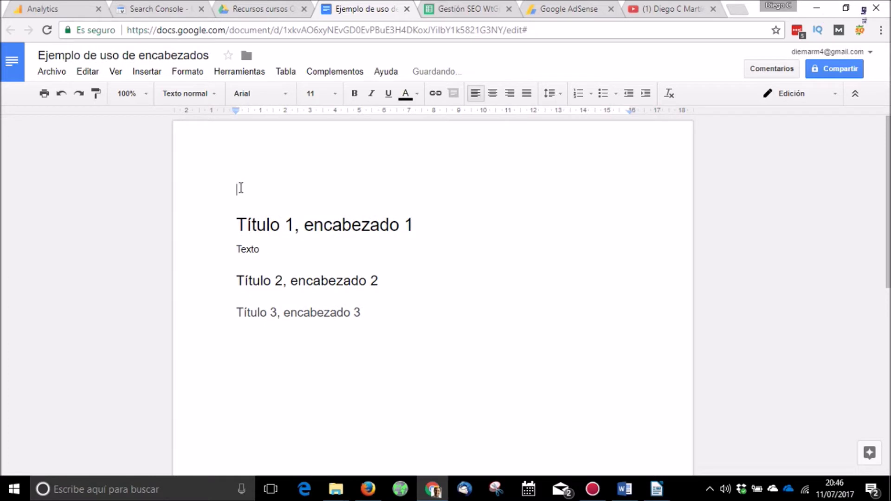
pyautogui.click(147, 72)
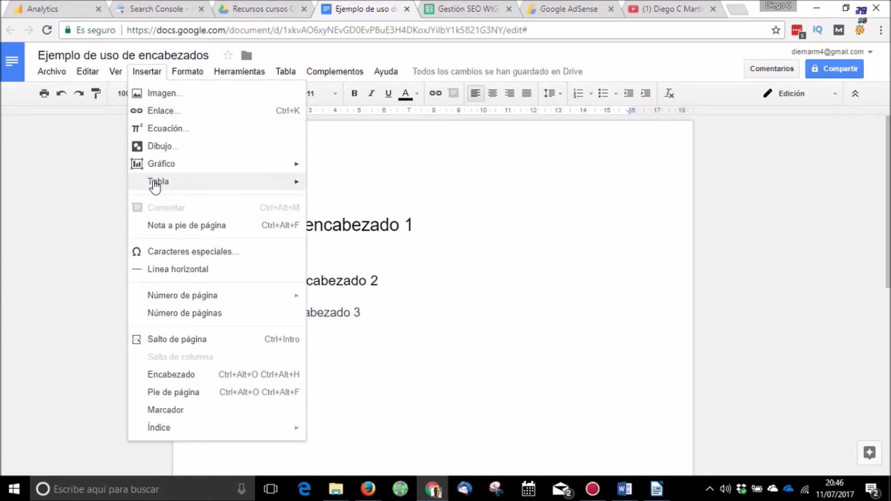
pyautogui.moveTo(159, 428)
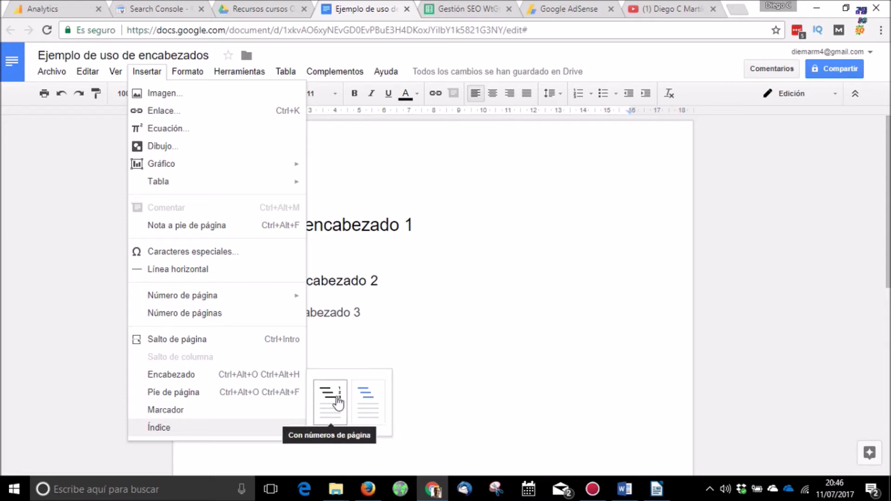
# Step: Insert a page-numbered table of contents and follow its Título 2 entry to the heading
pyautogui.click(338, 403)
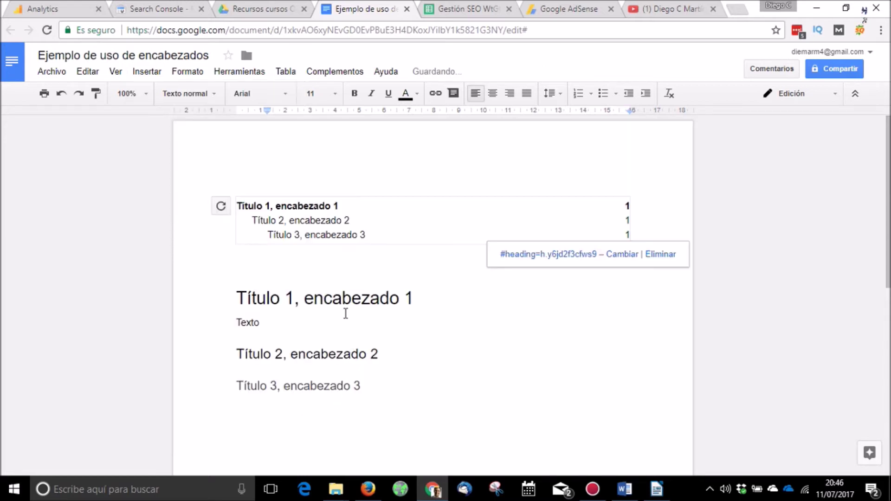
pyautogui.click(352, 221)
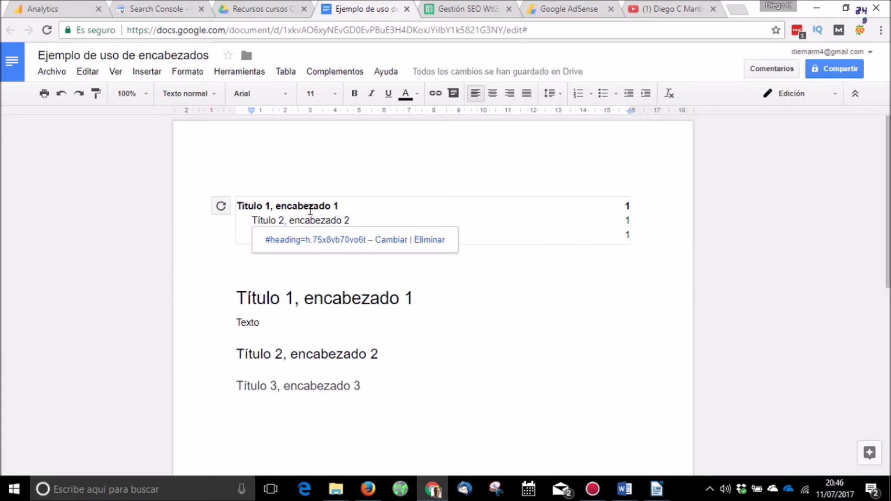
pyautogui.click(319, 243)
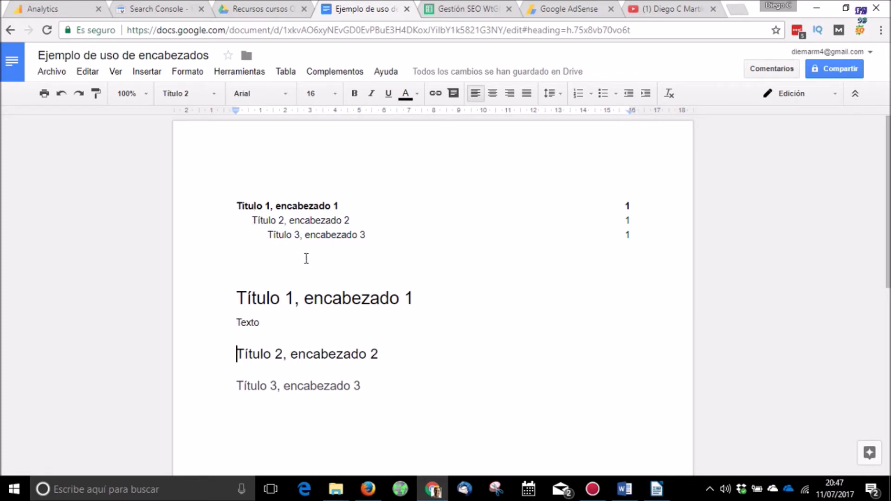
# Step: In Writer, style the three lines as Título 1, Título 2 and Título 3
pyautogui.click(658, 490)
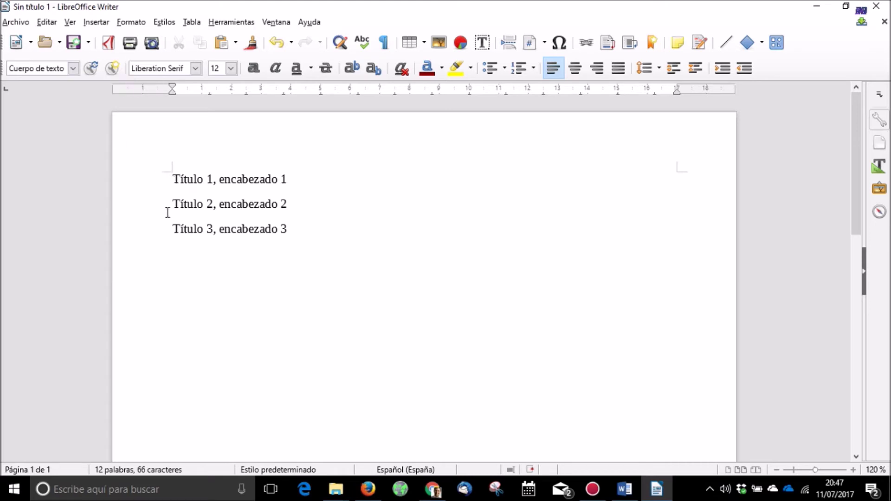
pyautogui.click(73, 69)
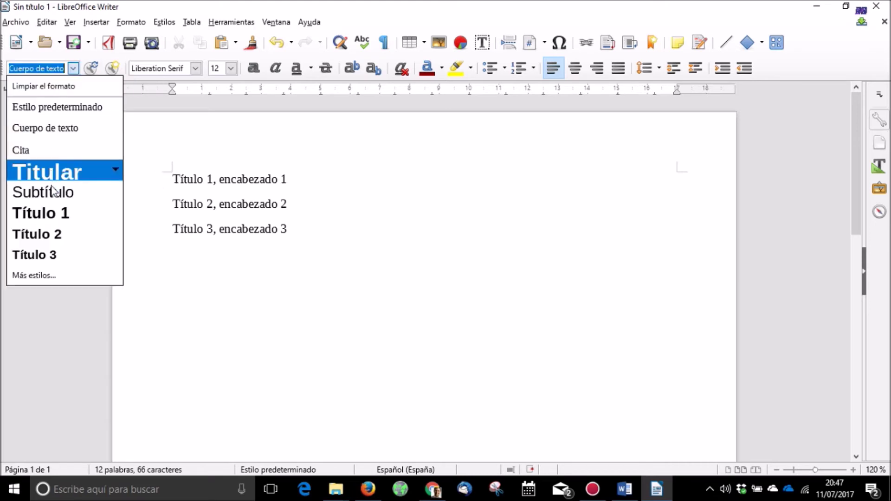
pyautogui.click(54, 213)
pyautogui.click(162, 220)
pyautogui.click(73, 68)
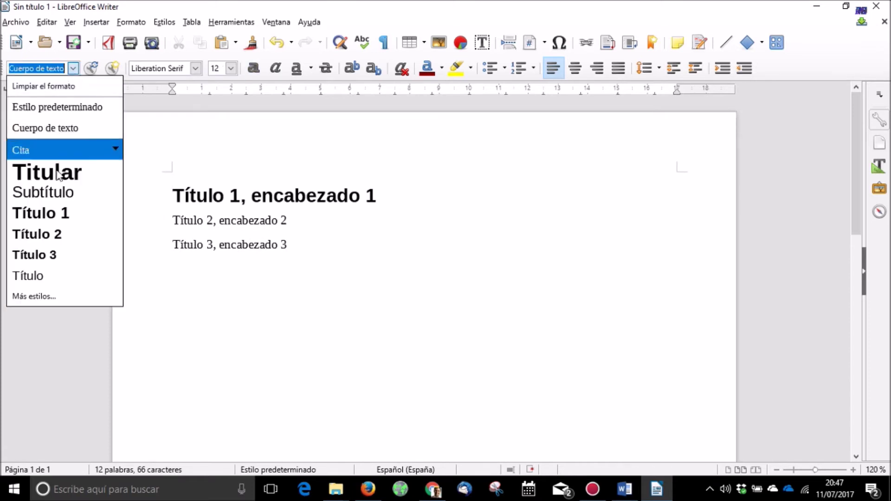
pyautogui.click(54, 233)
pyautogui.click(155, 244)
pyautogui.click(73, 68)
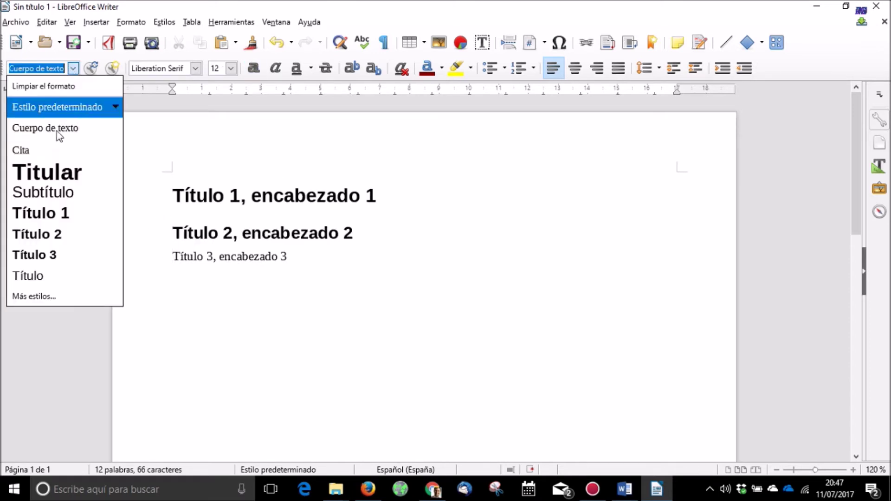
pyautogui.click(48, 253)
# Step: Add a 'Texto' paragraph under Título 1 and an empty line above it
pyautogui.click(374, 199)
pyautogui.press('Return')
pyautogui.write('Te')
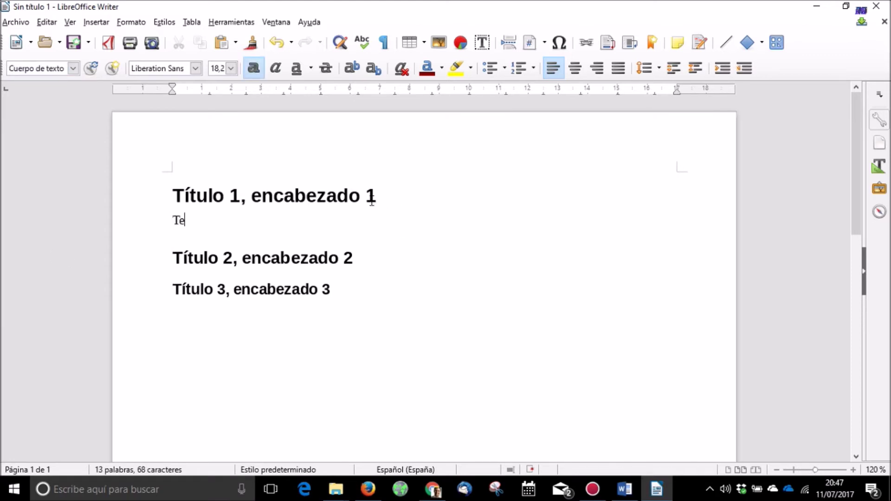
pyautogui.write('xto')
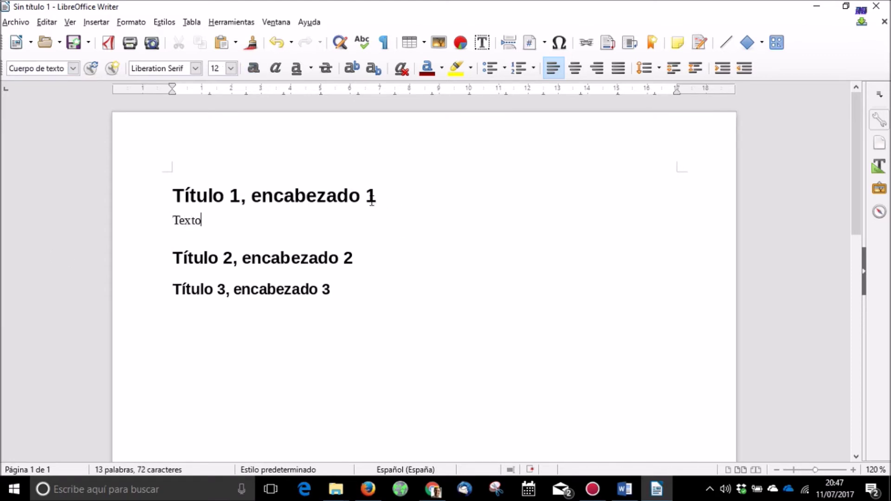
pyautogui.click(156, 195)
pyautogui.press('Return')
pyautogui.press('Up')
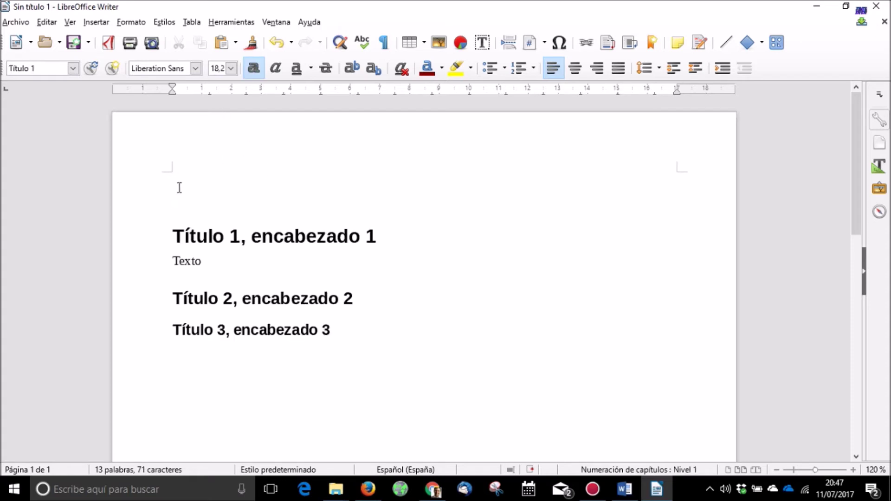
# Step: Insert a Sumario-type table of contents titled 'Índice' at the top of the document
pyautogui.click(96, 23)
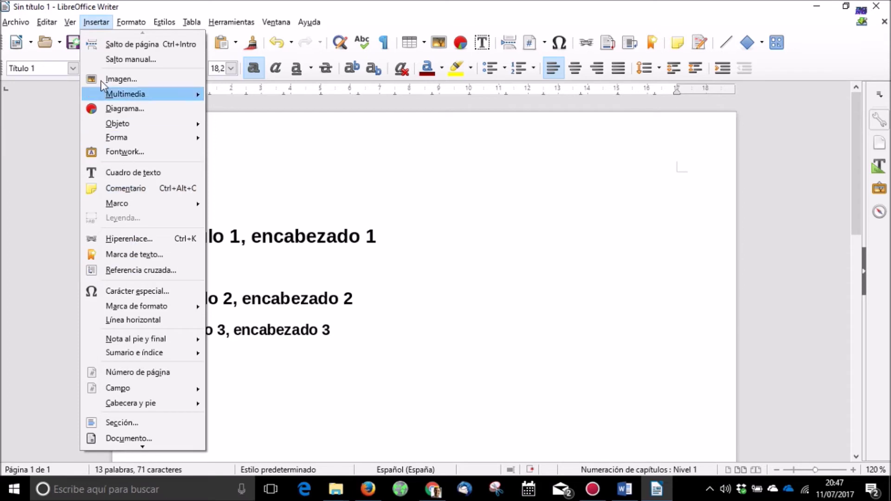
pyautogui.moveTo(134, 352)
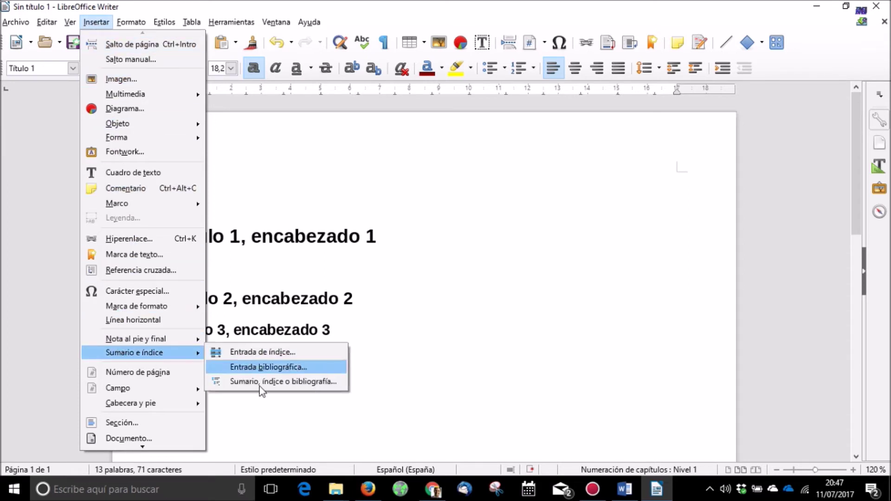
pyautogui.click(304, 382)
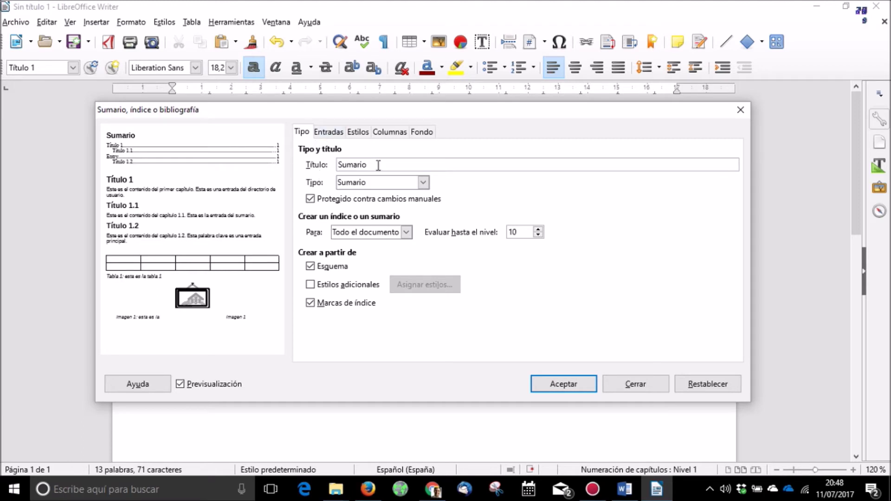
pyautogui.moveTo(377, 165); pyautogui.dragTo(306, 180)
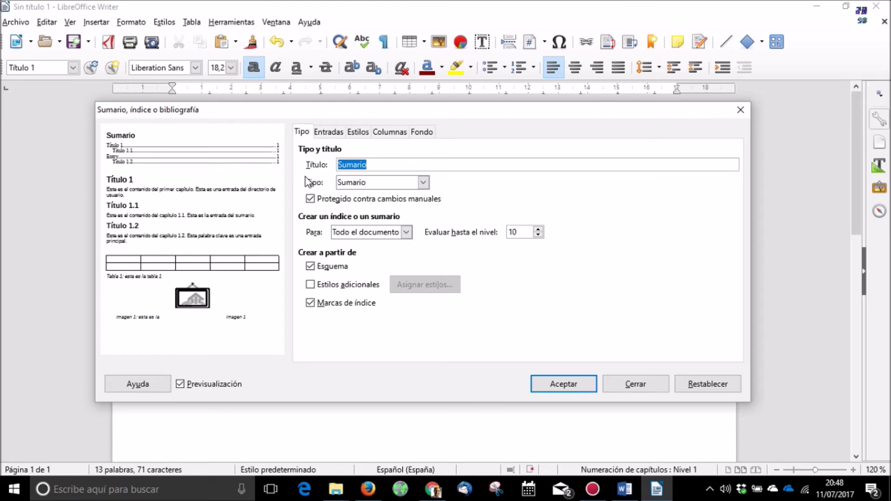
pyautogui.write('Índice')
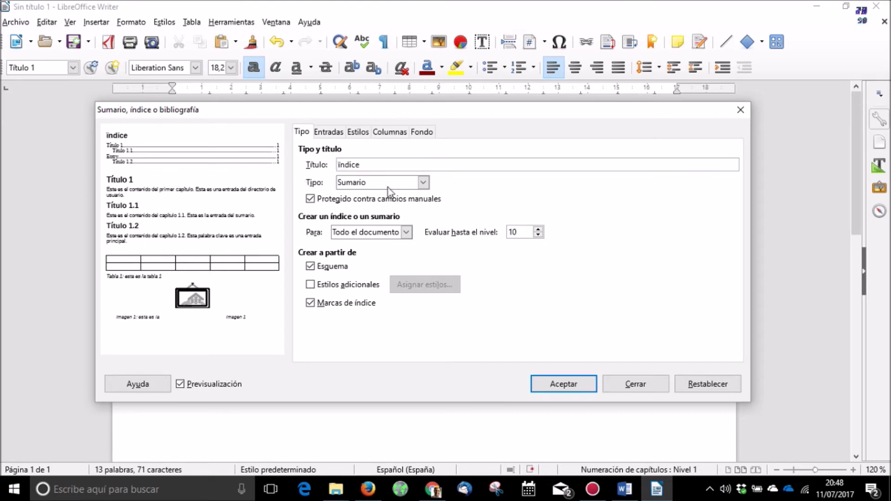
pyautogui.click(383, 183)
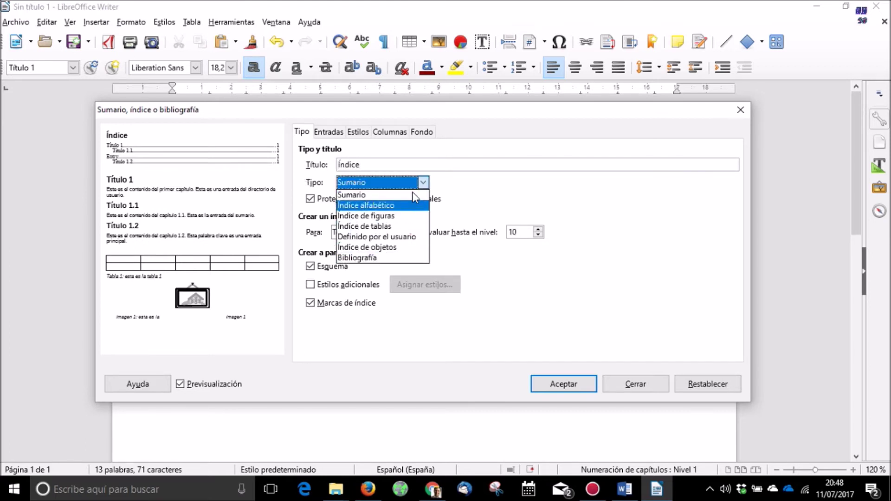
pyautogui.click(399, 195)
pyautogui.click(328, 133)
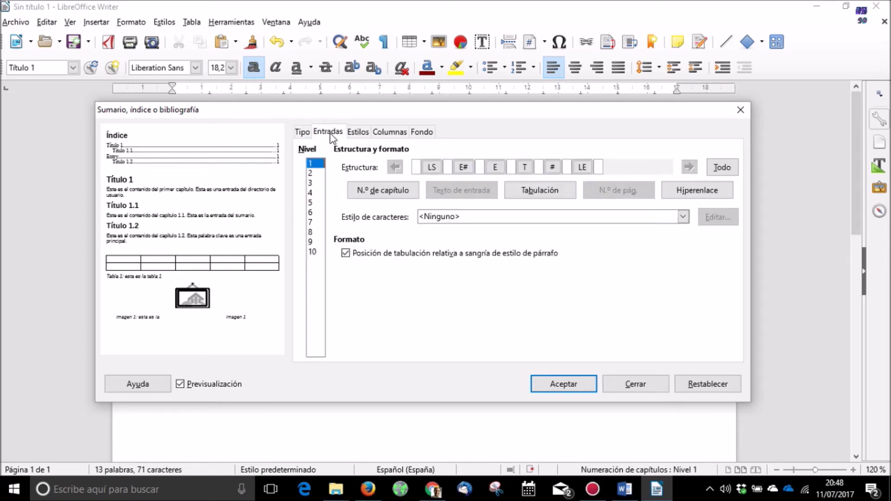
pyautogui.click(357, 132)
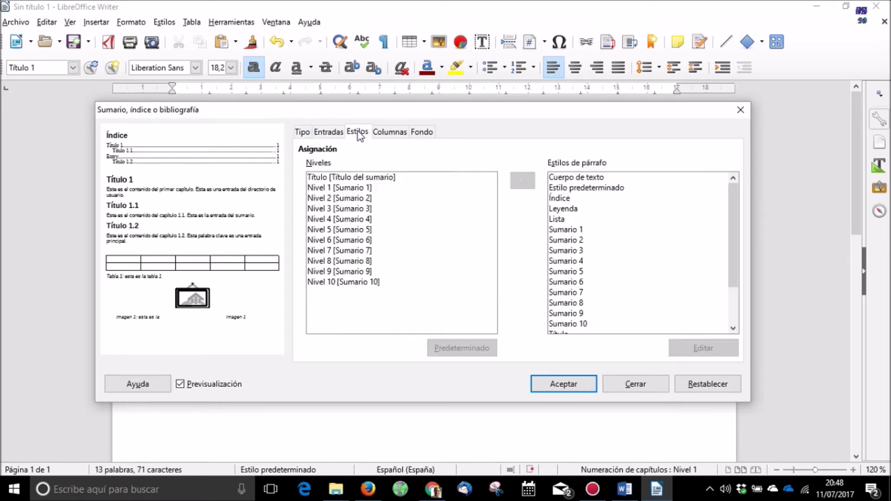
pyautogui.click(303, 133)
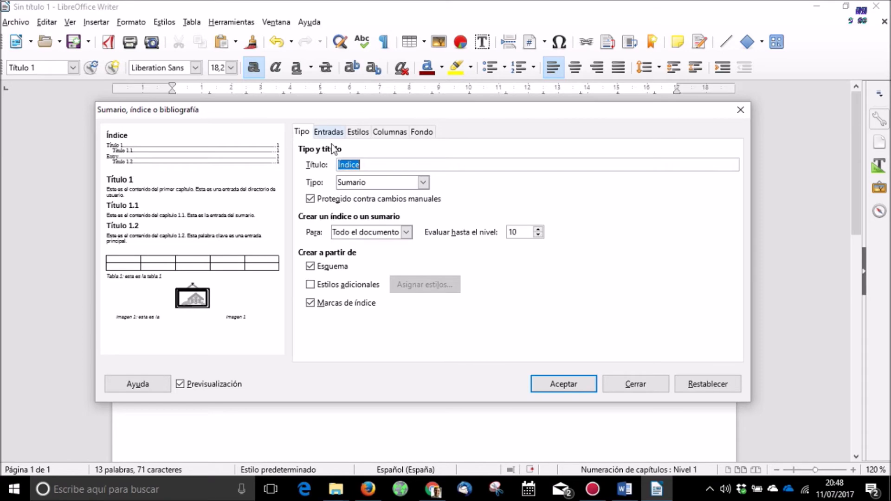
pyautogui.click(580, 384)
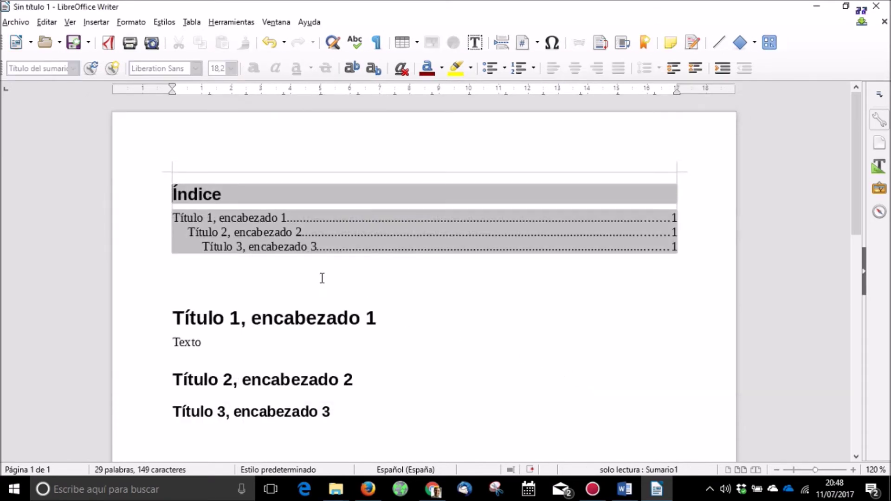
pyautogui.click(257, 232)
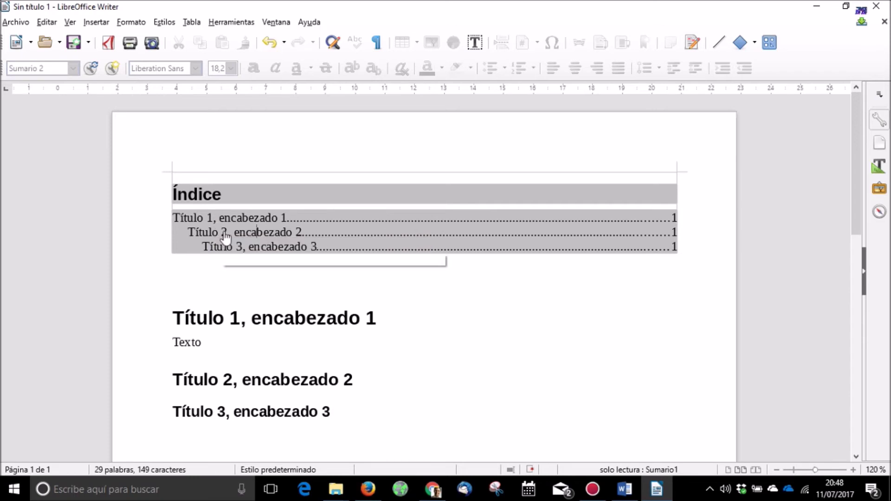
# Step: Jump from the Título 2 index entry to its heading, then switch to the Word document
pyautogui.keyDown('ctrl'); pyautogui.click(224, 233); pyautogui.keyUp('ctrl')
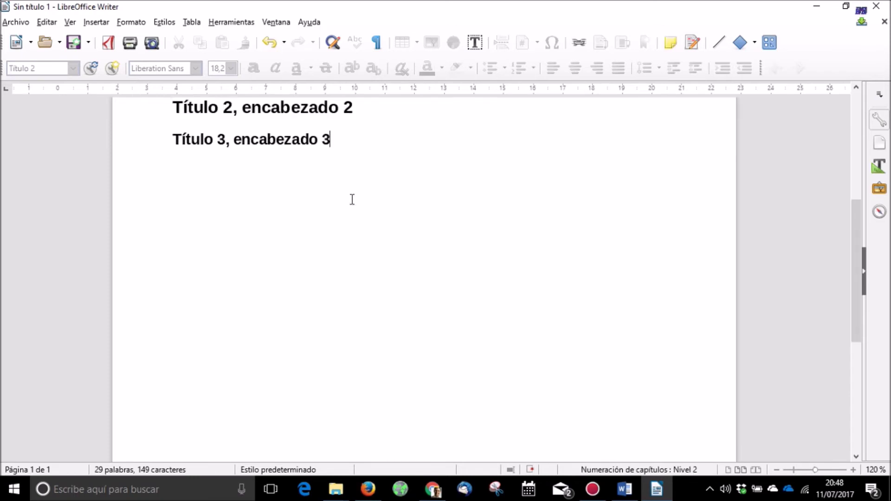
pyautogui.click(625, 488)
pyautogui.click(364, 229)
pyautogui.moveTo(886, 181)
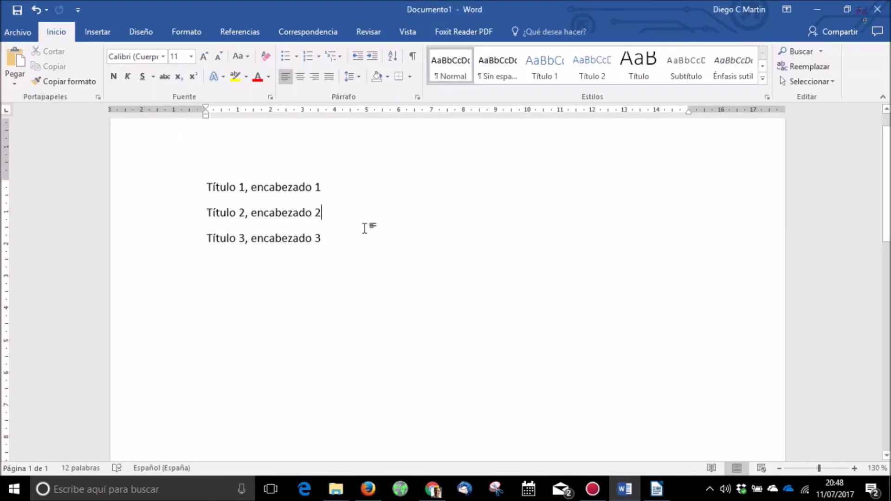
pyautogui.scroll(2, 888, 144)
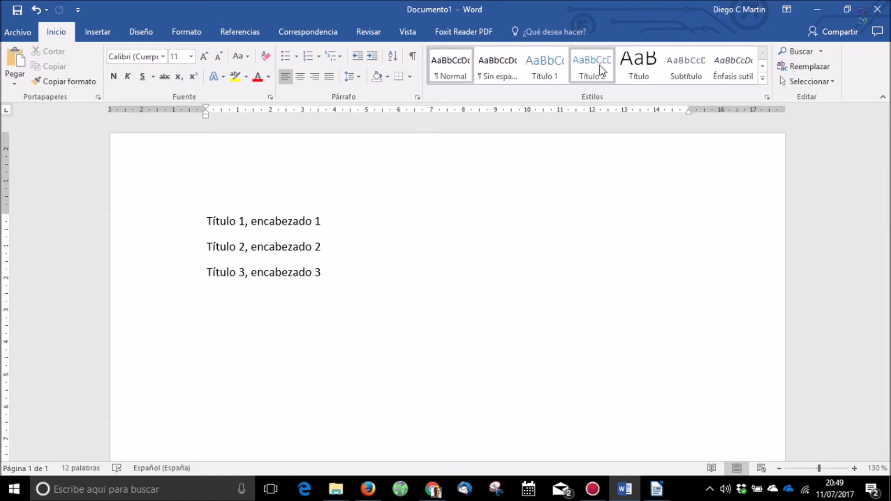
pyautogui.click(640, 69)
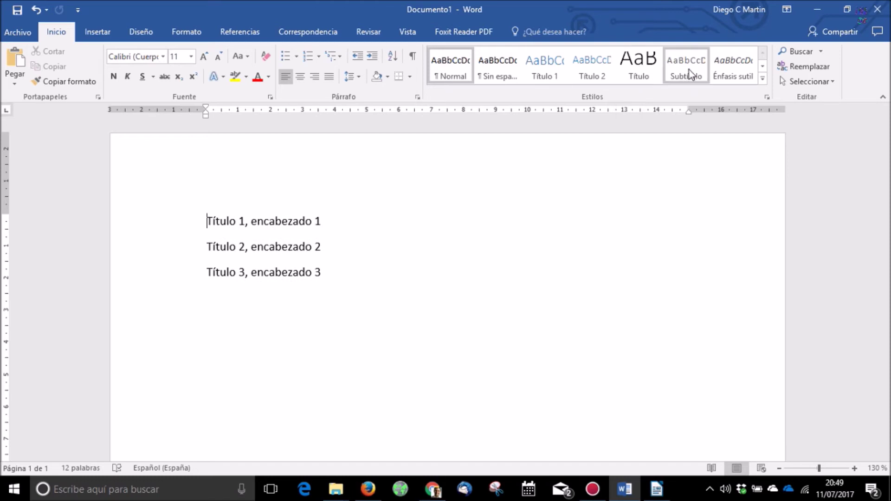
# Step: Apply the Título 1, Título 2 and Título 3 styles to the three lines
pyautogui.click(548, 70)
pyautogui.click(317, 258)
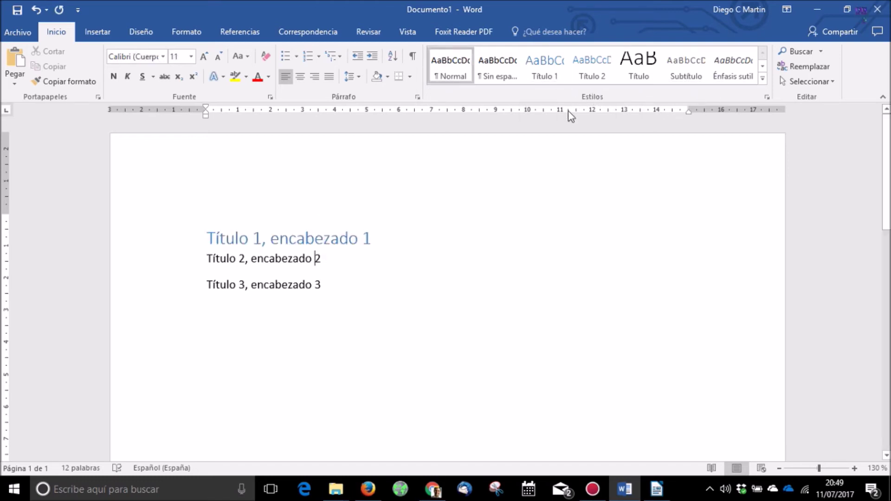
pyautogui.click(592, 70)
pyautogui.click(289, 284)
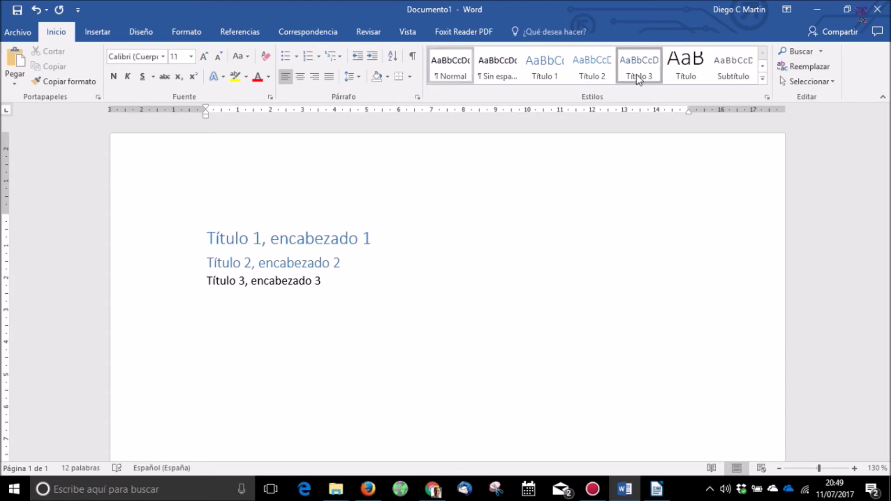
pyautogui.click(638, 69)
# Step: Add an empty Normal-style paragraph at the start of the document
pyautogui.hotkey('ctrl', 'Home')
pyautogui.press('Return')
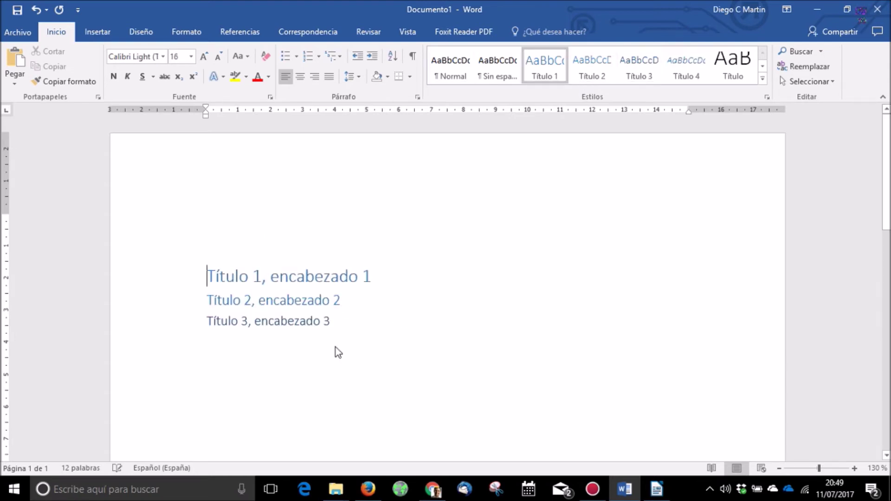
pyautogui.click(443, 71)
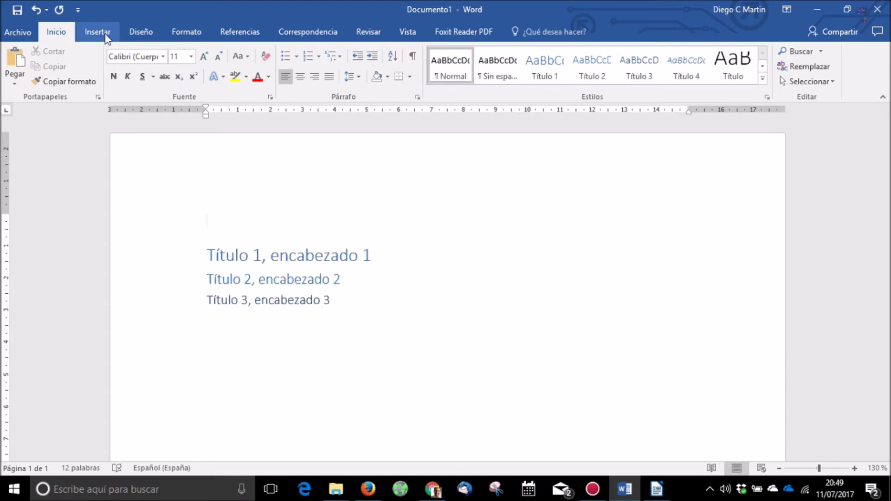
pyautogui.click(569, 31)
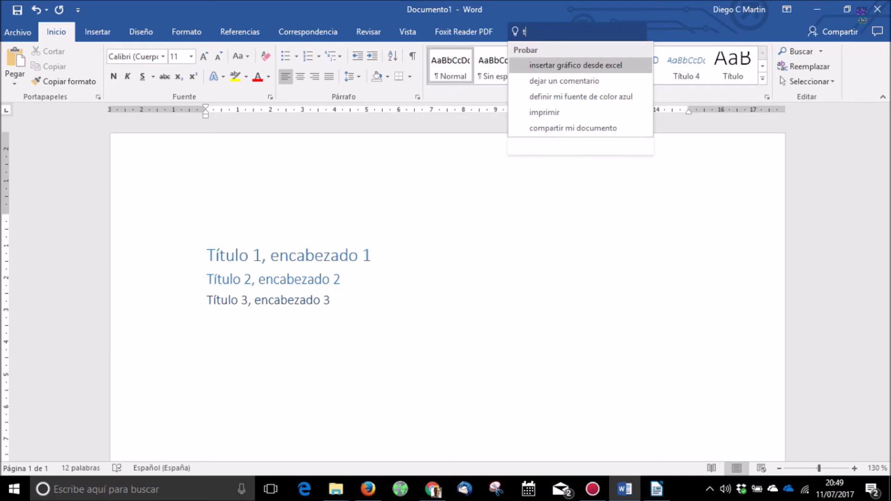
# Step: Insert the 'Tabla automática 1' table of contents, found by searching 'tabla de contenidos'
pyautogui.write('tabla de contenidos')
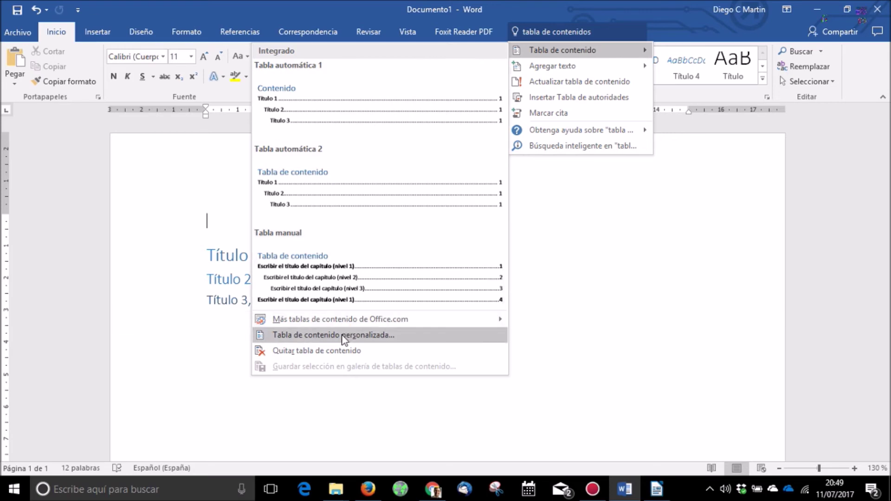
pyautogui.click(358, 113)
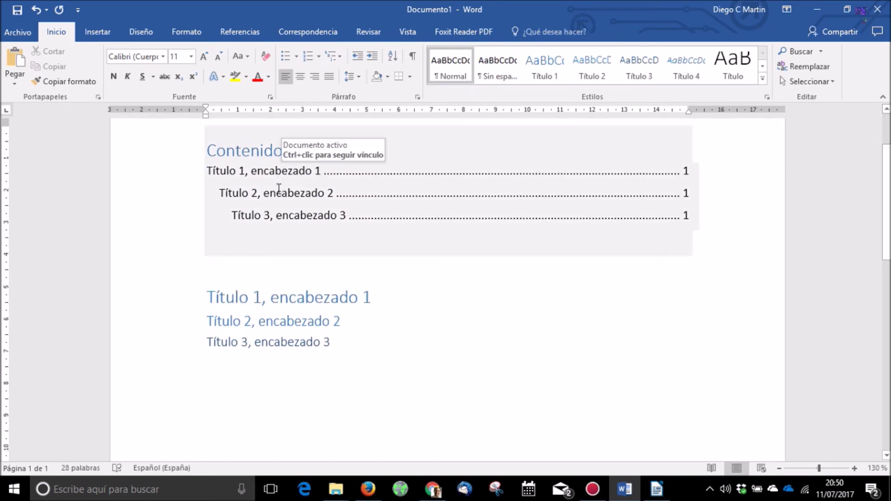
pyautogui.keyDown('ctrl'); pyautogui.click(280, 199); pyautogui.keyUp('ctrl')
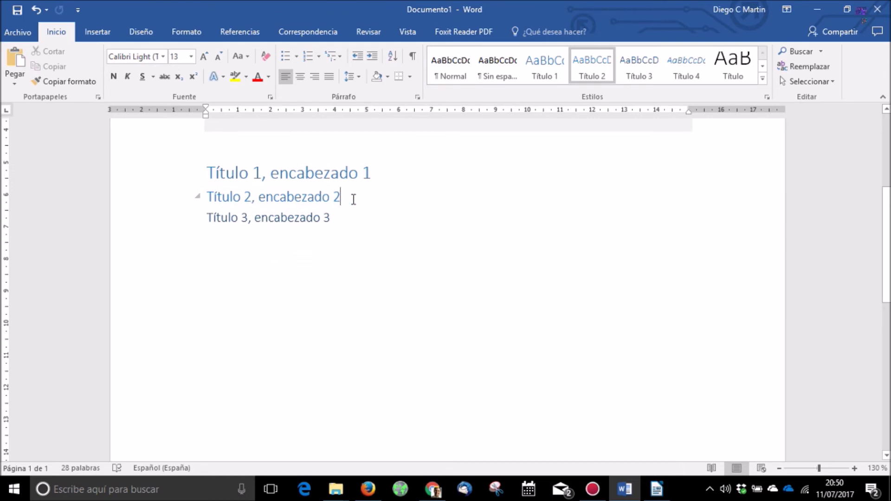
# Step: Add a 'Txto normal' line under Título 2, then collapse the Título 2 heading
pyautogui.press('Return')
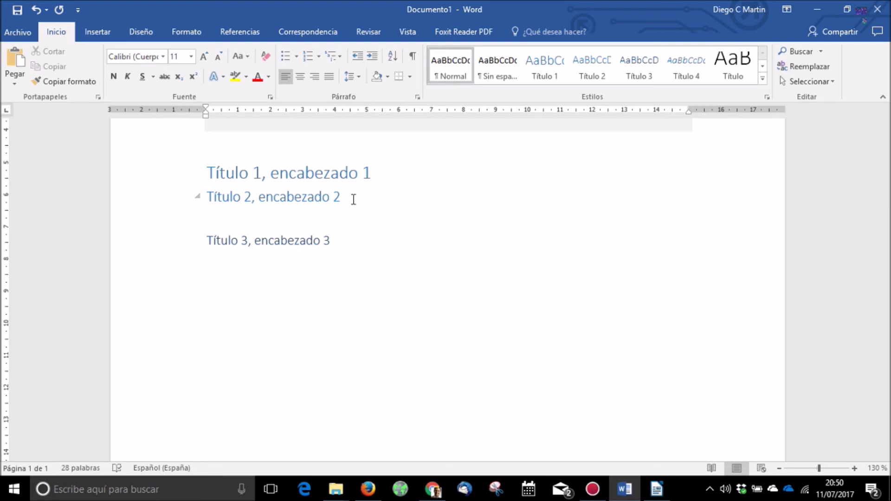
pyautogui.write('Txto nc')
pyautogui.write('rmal')
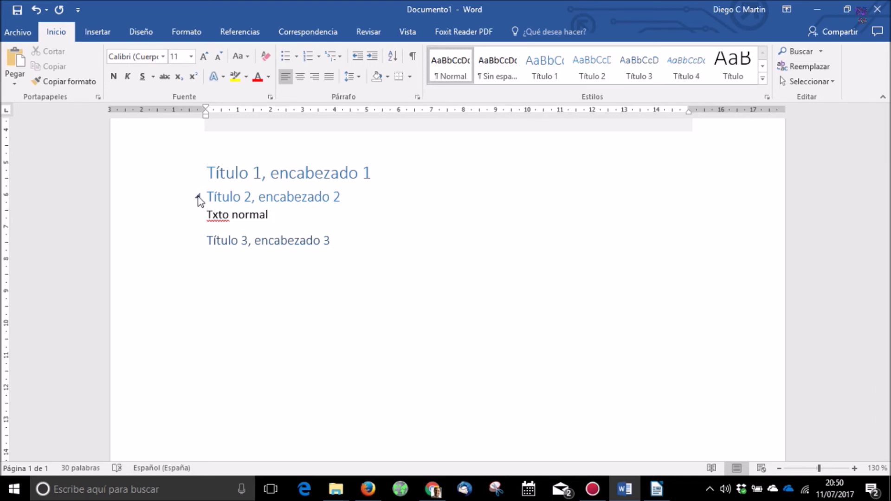
pyautogui.click(199, 200)
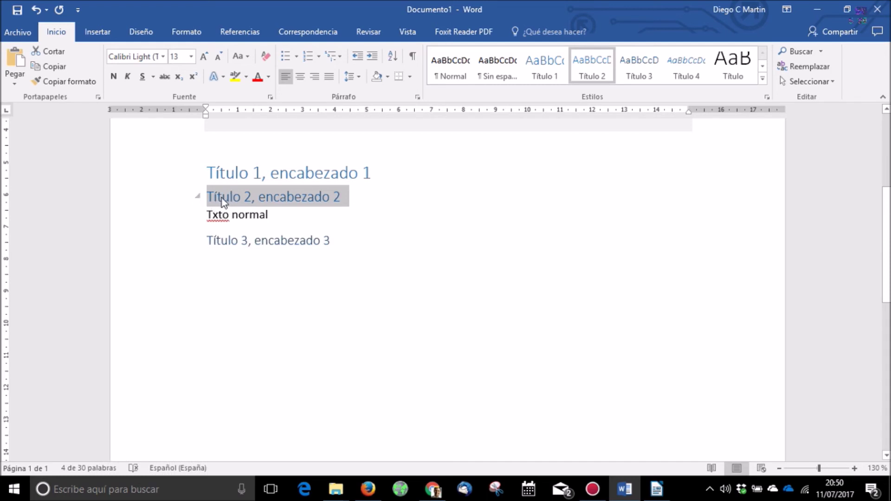
pyautogui.click(198, 197)
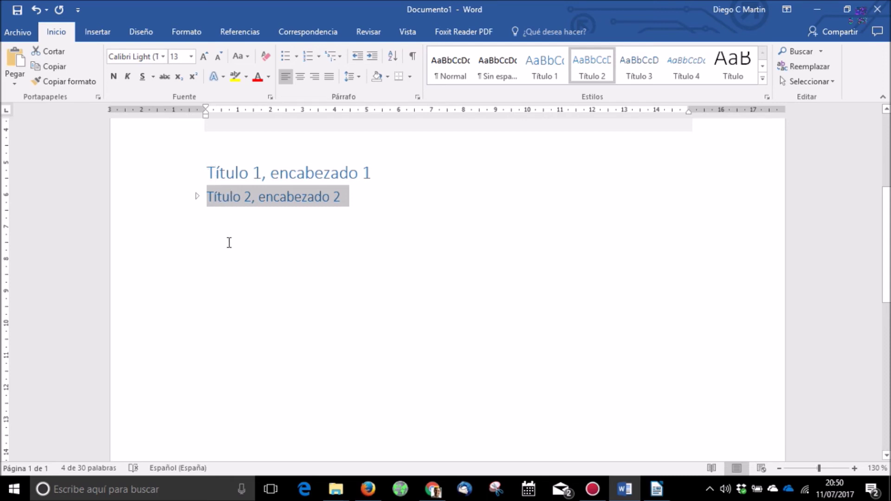
pyautogui.click(197, 197)
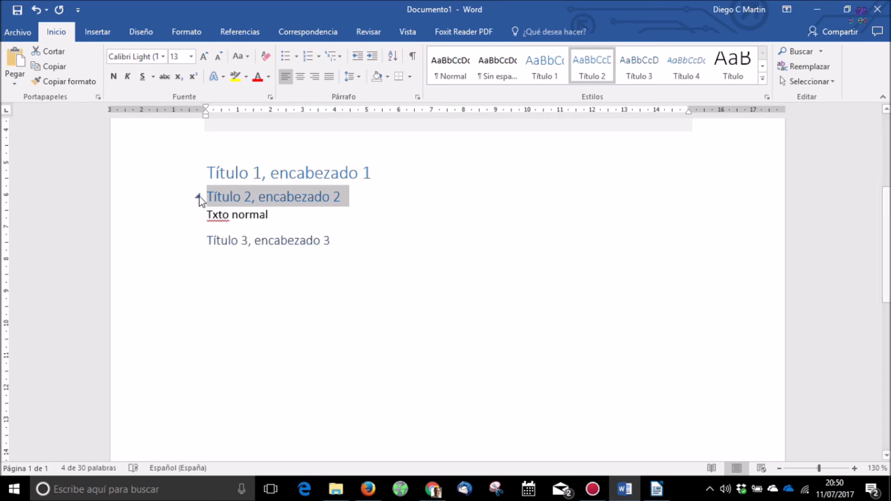
pyautogui.click(197, 196)
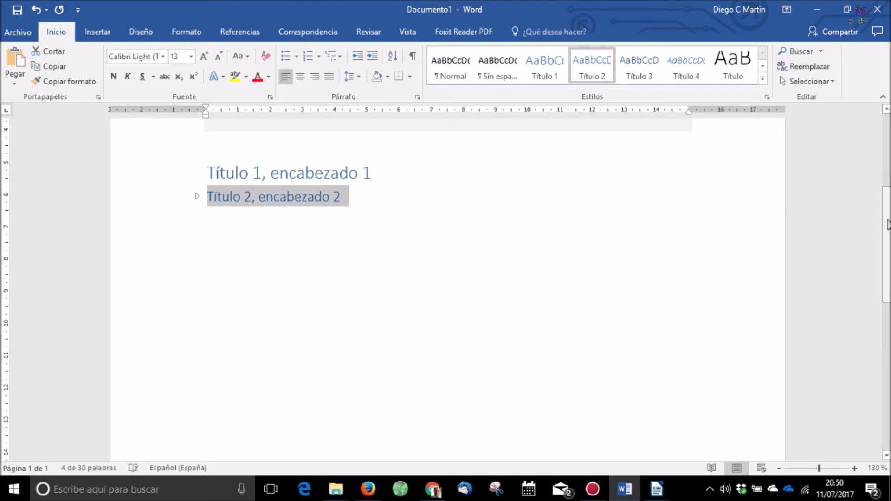
pyautogui.scroll(-1, 782, 213)
pyautogui.scroll(5, 596, 252)
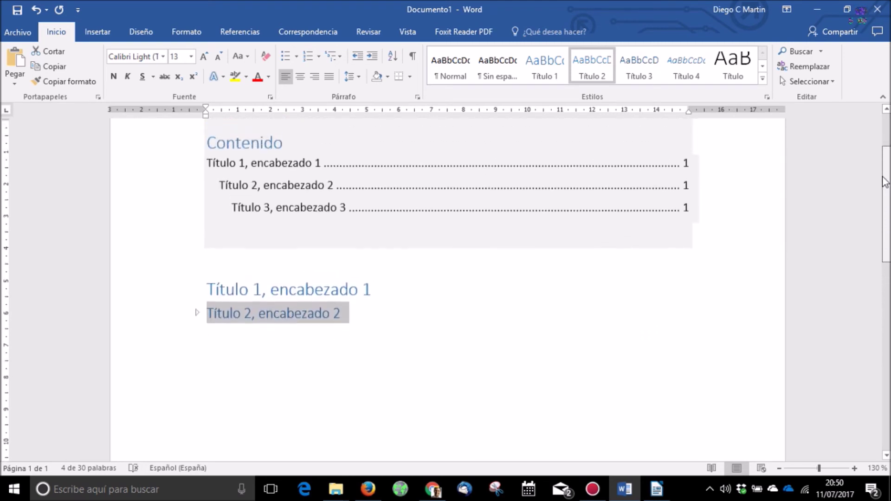
pyautogui.click(369, 319)
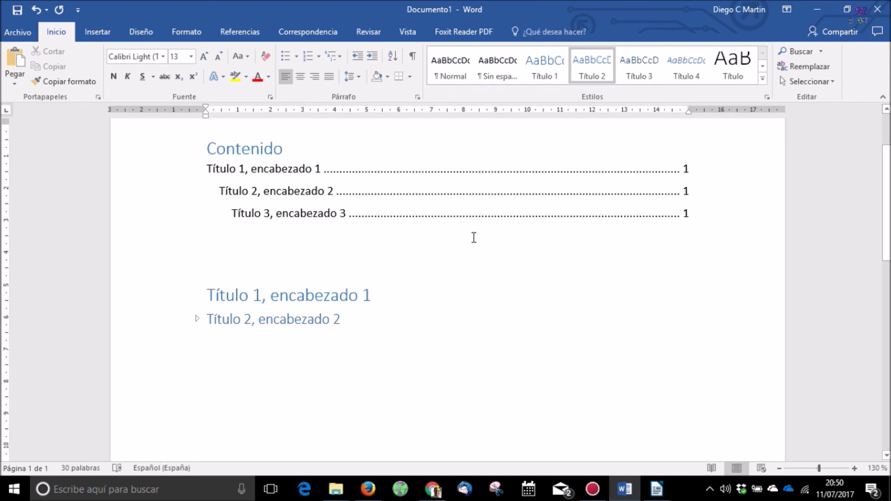
# Step: Format the 'Título 1, encabezado 1' heading as Verdana, size 24, automatic black colour
pyautogui.click(767, 97)
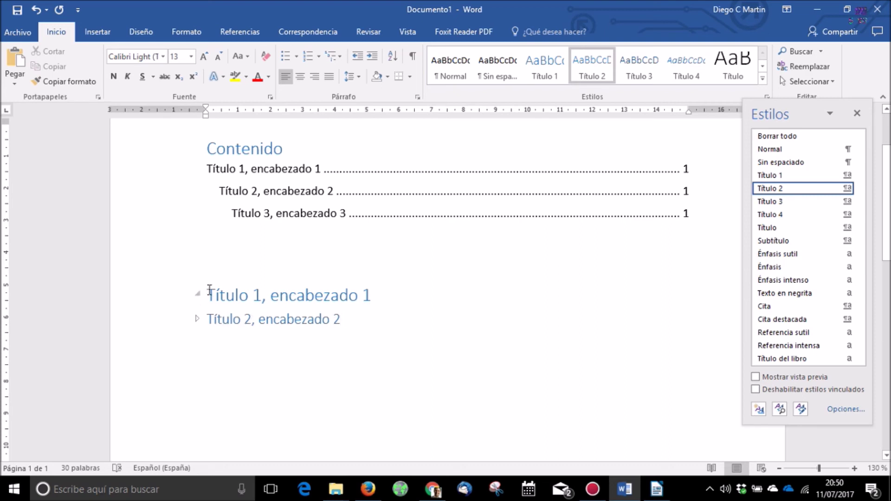
pyautogui.click(240, 319)
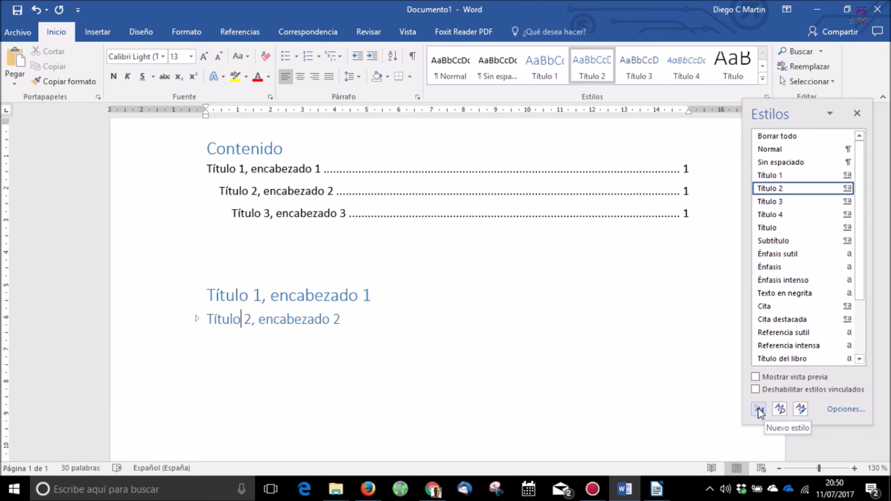
pyautogui.click(389, 311)
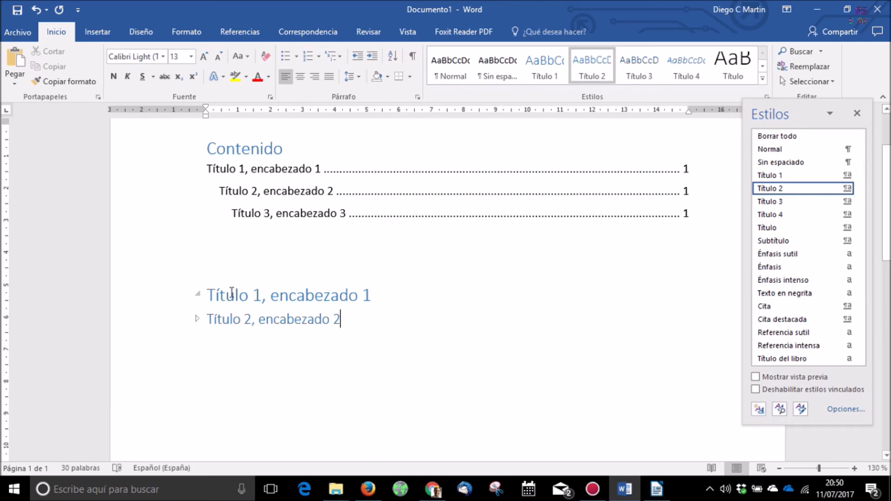
pyautogui.click(221, 295)
pyautogui.moveTo(212, 295); pyautogui.dragTo(377, 295)
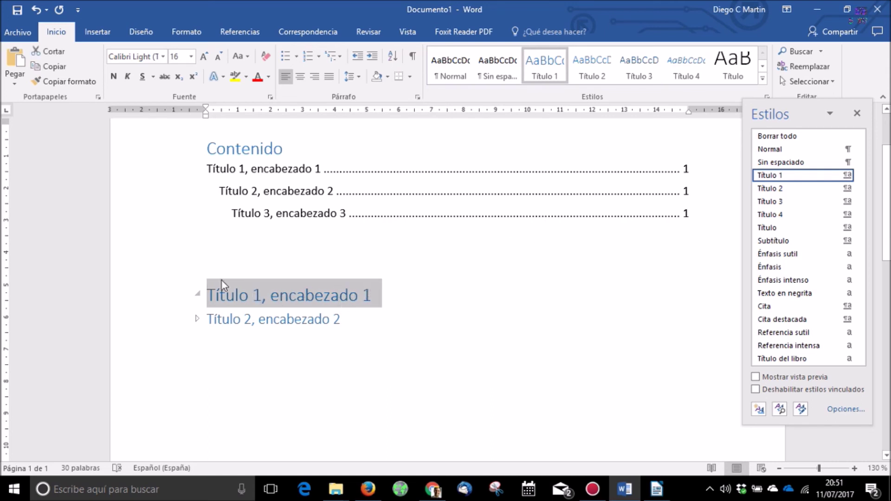
pyautogui.click(163, 56)
pyautogui.click(139, 153)
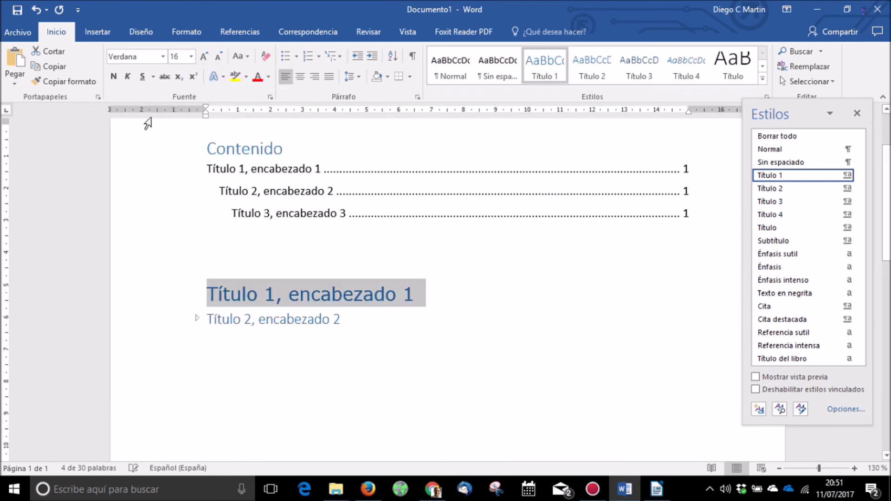
pyautogui.click(191, 58)
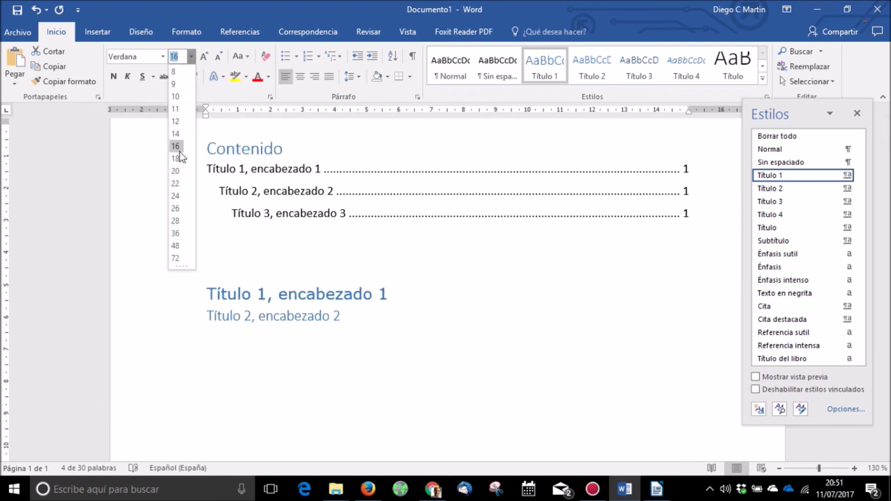
pyautogui.click(175, 187)
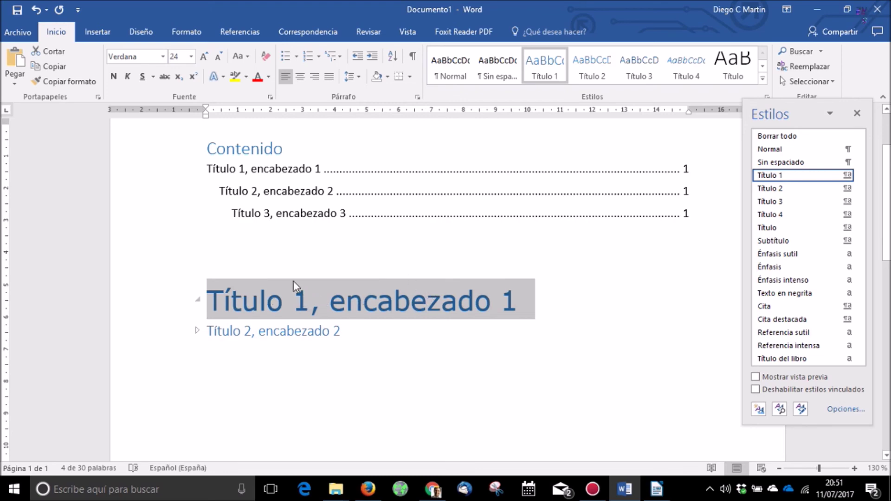
pyautogui.click(269, 77)
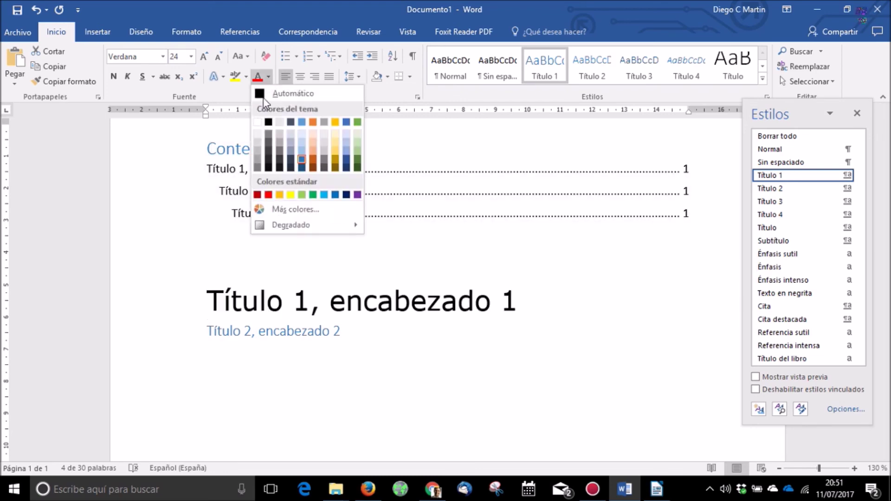
pyautogui.click(264, 95)
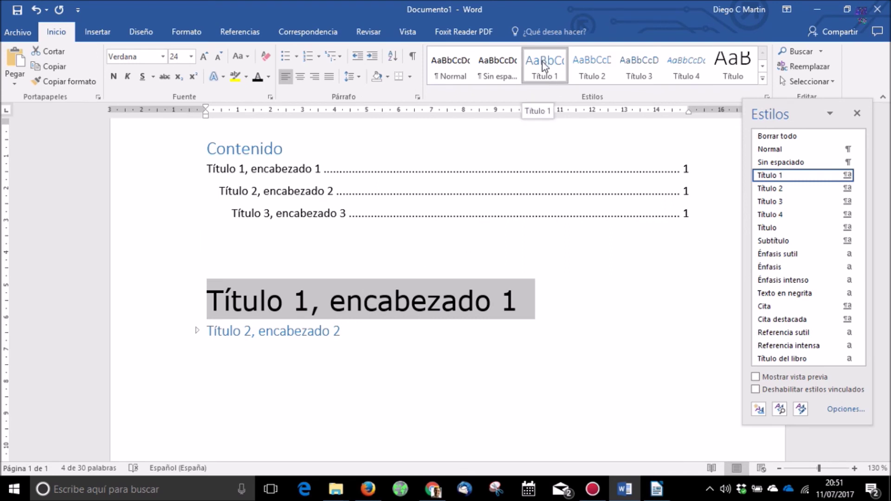
# Step: Expand the Título 2 heading so 'Txto normal' and Título 3 reappear
pyautogui.rightClick(543, 62)
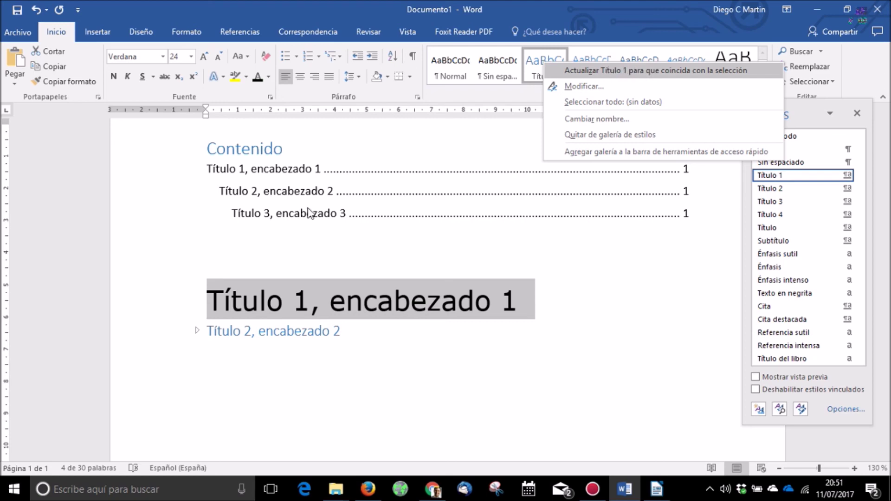
pyautogui.click(315, 371)
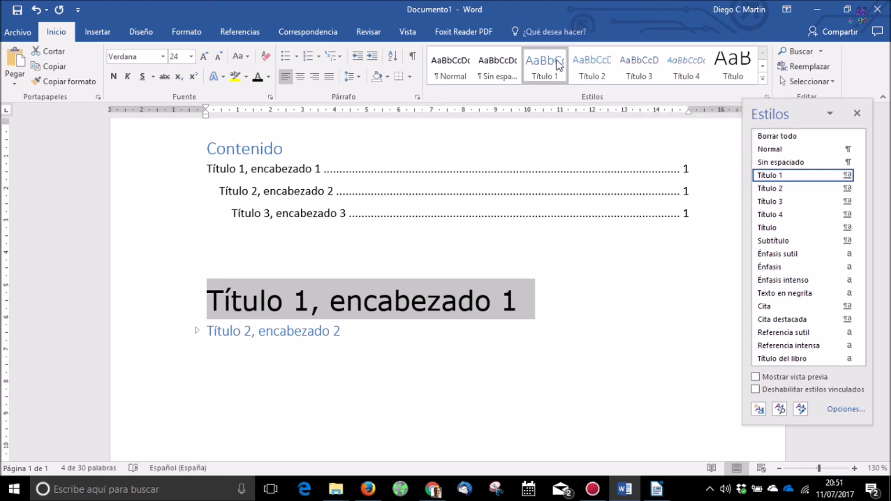
pyautogui.click(335, 332)
pyautogui.click(352, 334)
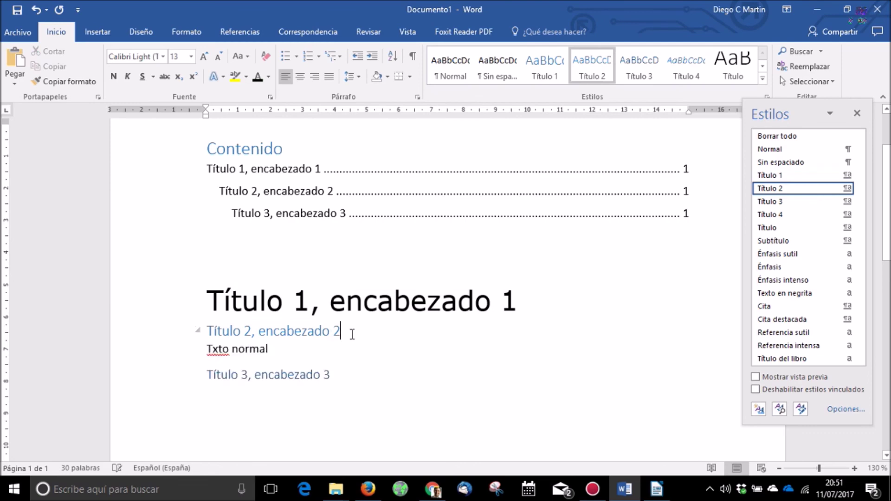
# Step: Add a new 'Otro título' line below Título 3 and style it as Título 1
pyautogui.click(342, 378)
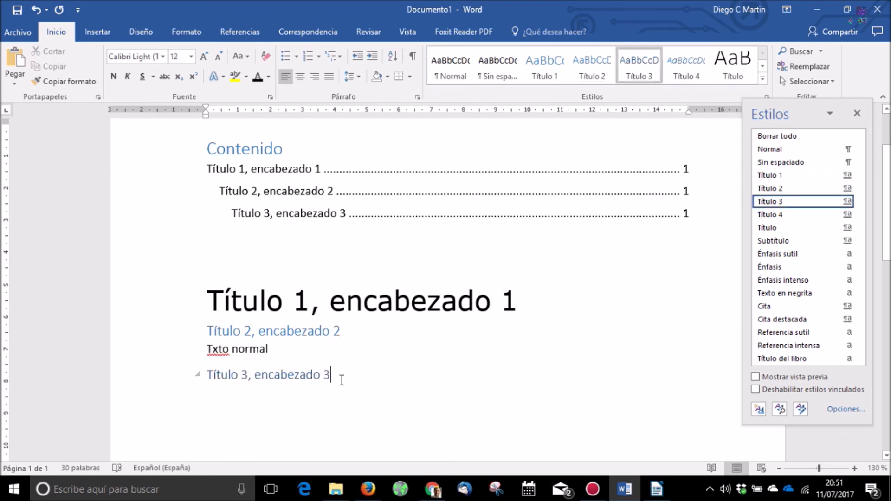
pyautogui.press('Return')
pyautogui.write('Otro título')
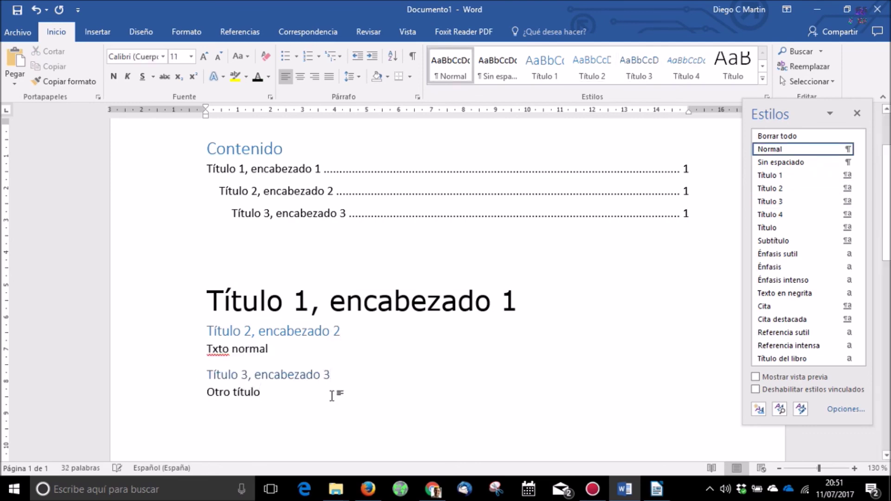
pyautogui.click(544, 69)
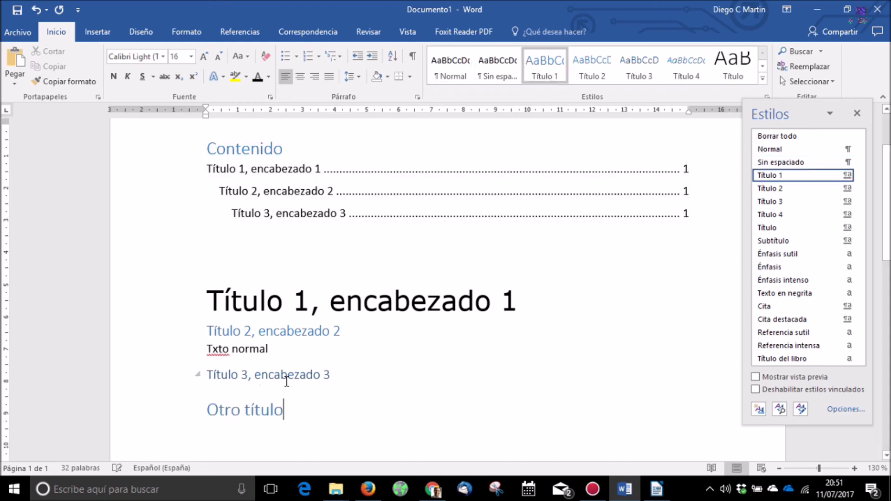
# Step: Update the Título 1 style to match the black Verdana 24 heading formatting
pyautogui.click(267, 301)
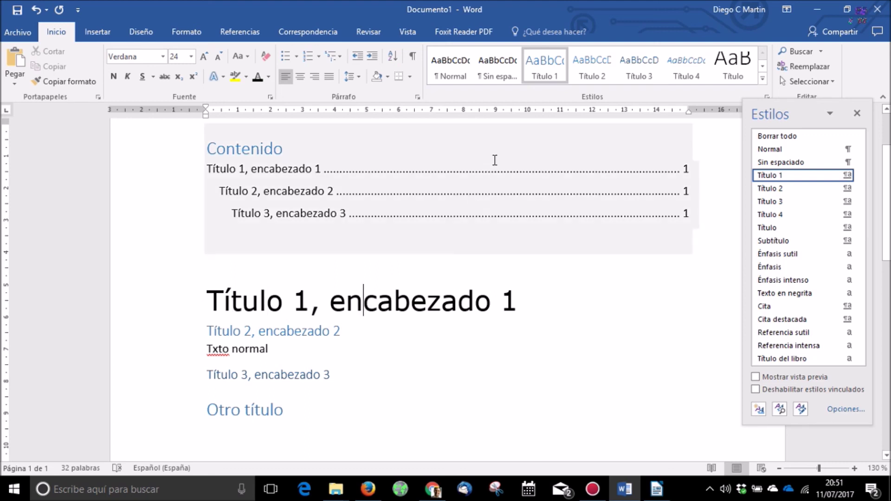
pyautogui.rightClick(550, 64)
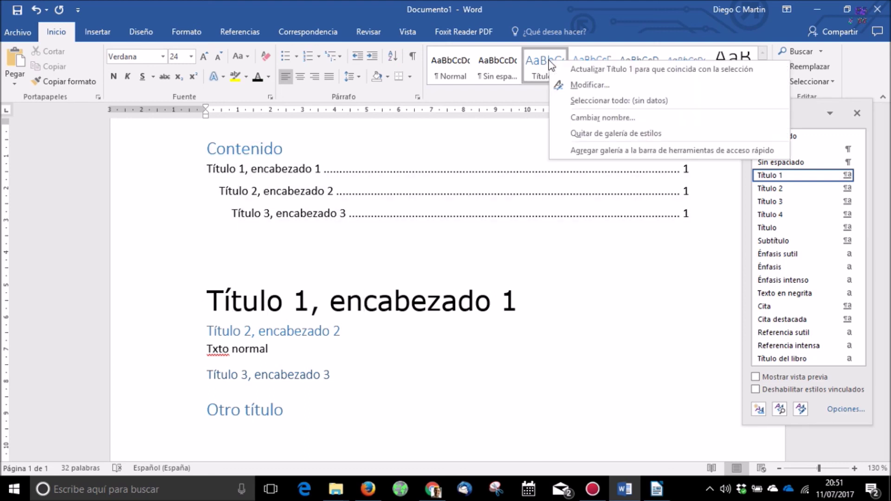
pyautogui.click(581, 69)
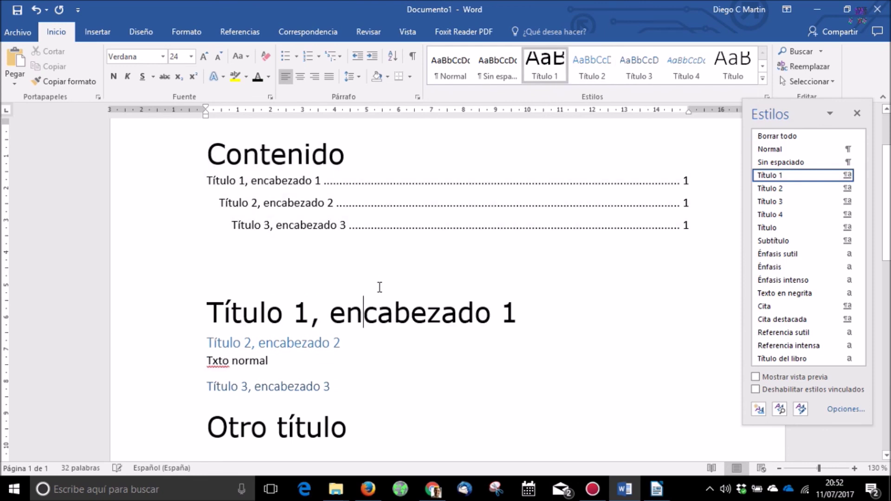